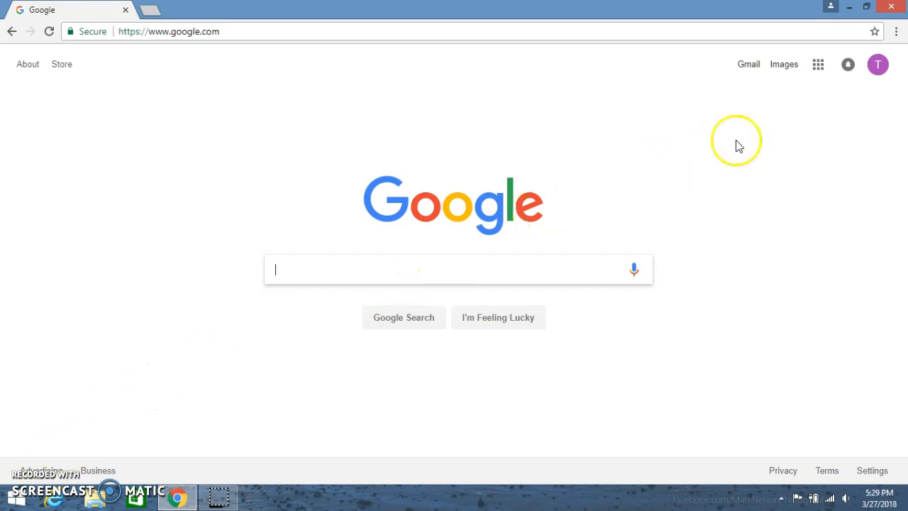
Open Google Classroom from the full list of Google apps.
click(818, 66)
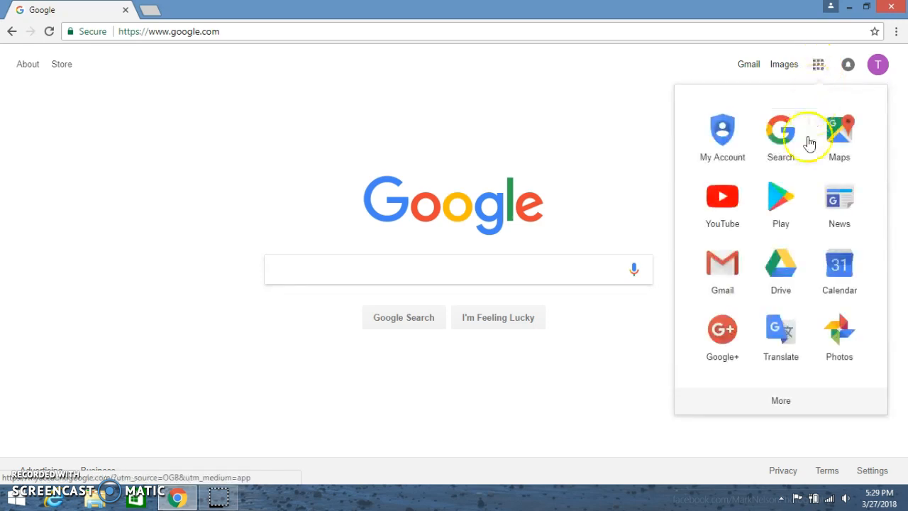
click(783, 401)
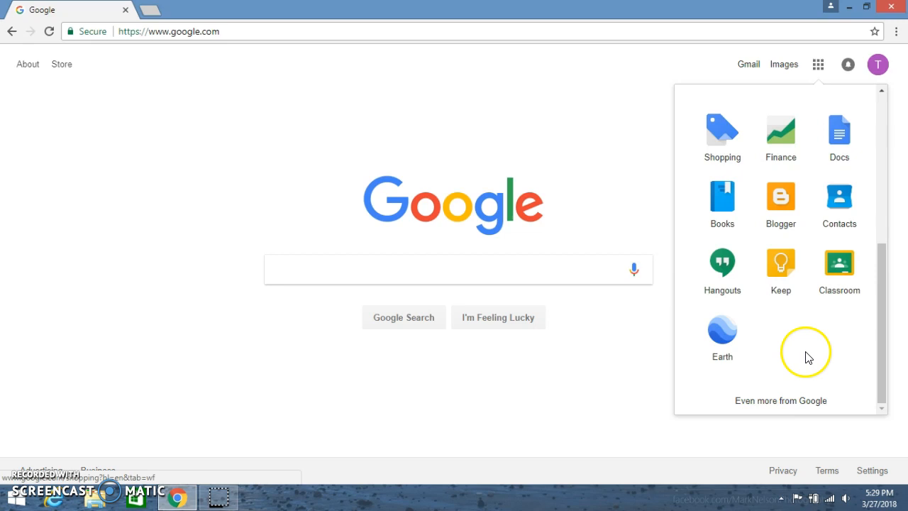
click(842, 269)
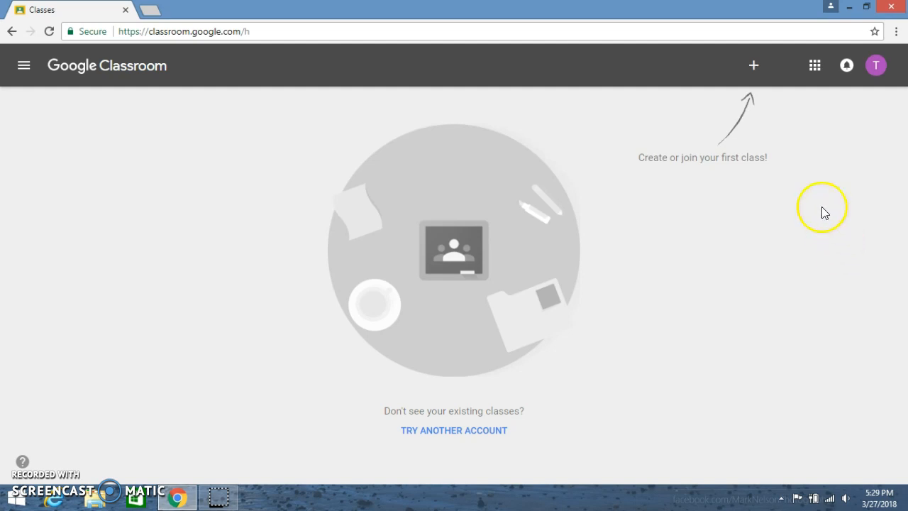
Start creating a class and accept the notice that Classroom is not being used at a school with students.
click(756, 71)
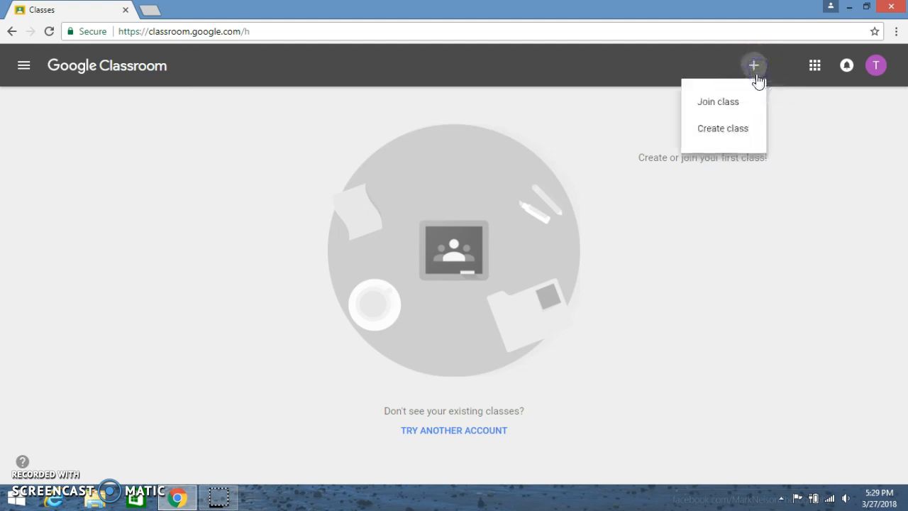
click(747, 132)
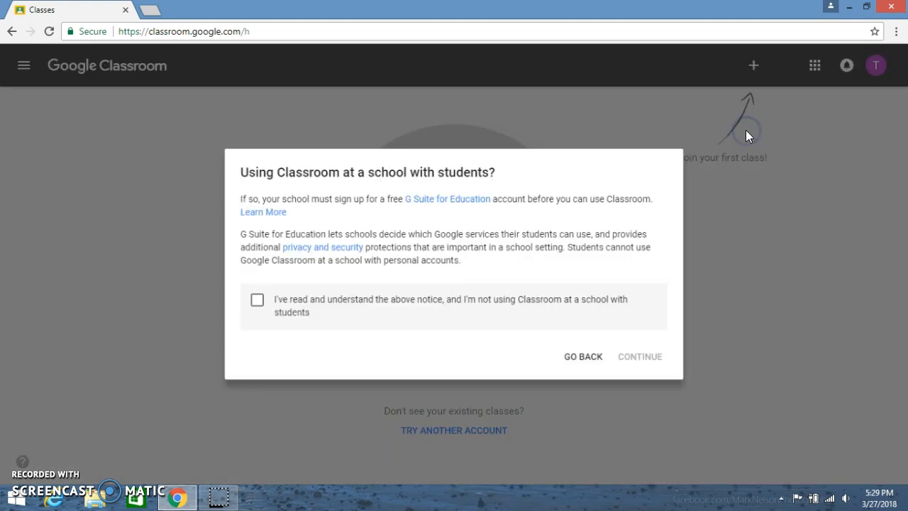
click(254, 301)
click(636, 359)
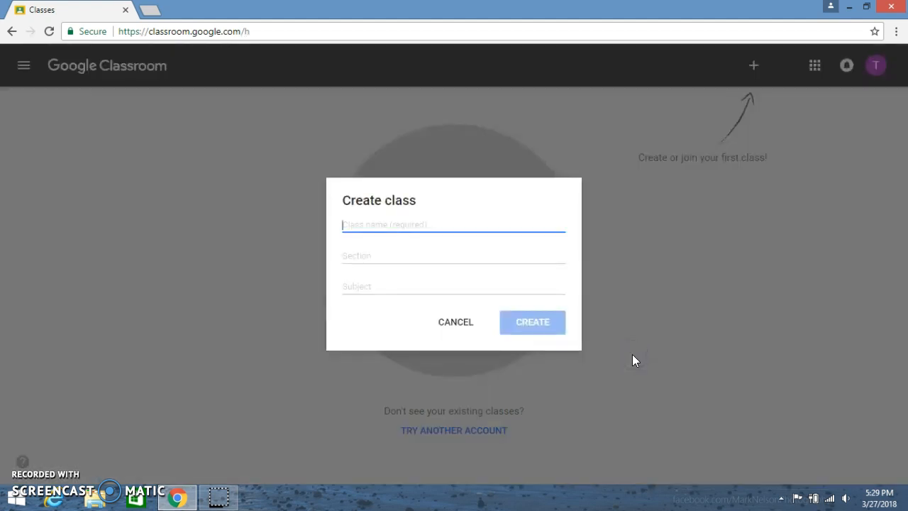
Create the class named after the teacher, with section "1st Hour" and subject "Social Studies".
text(Mrs. Bourlie)
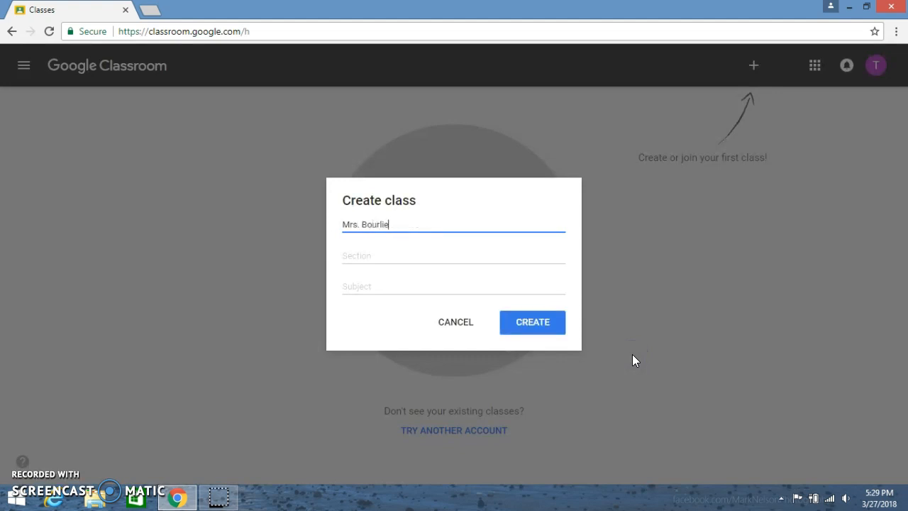
text(a's Class)
key(Tab)
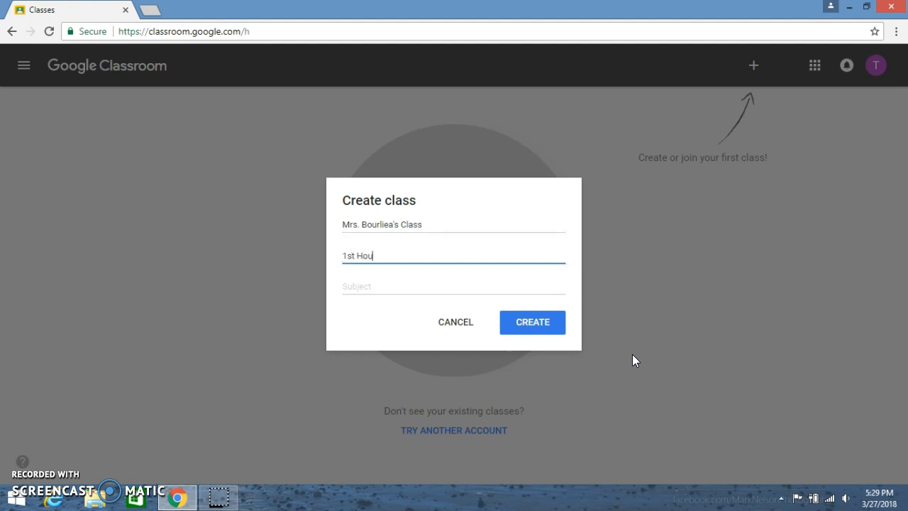
key(Tab)
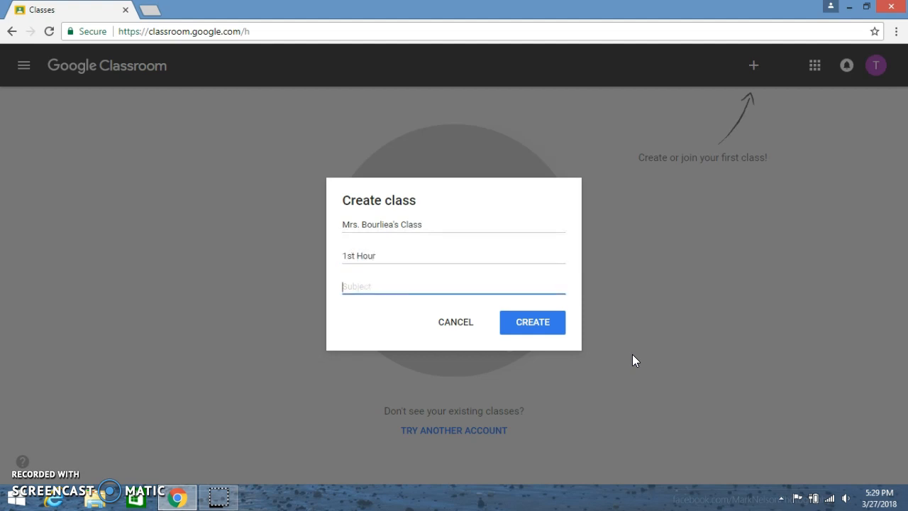
text(Social )
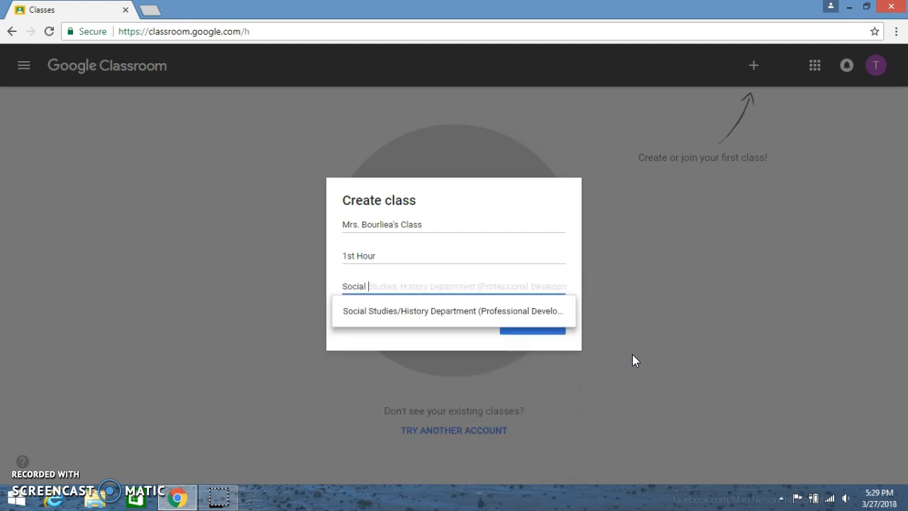
text(Studies)
click(638, 401)
click(561, 336)
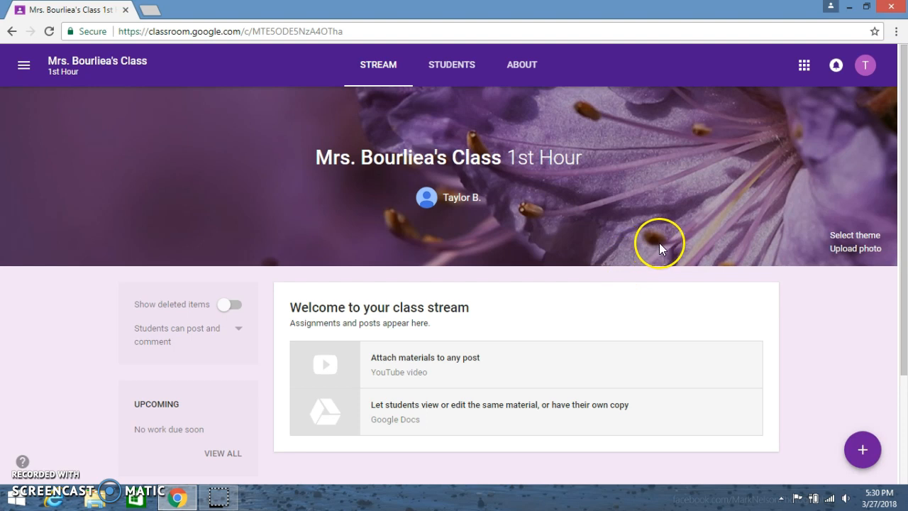
Change the class theme to the red and pink ink-swirl image from the gallery.
click(837, 235)
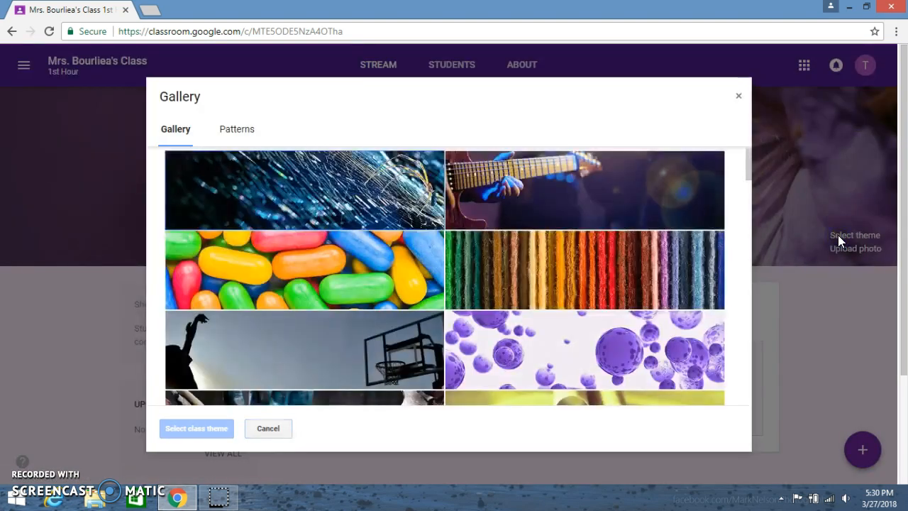
drag(745, 178, 746, 234)
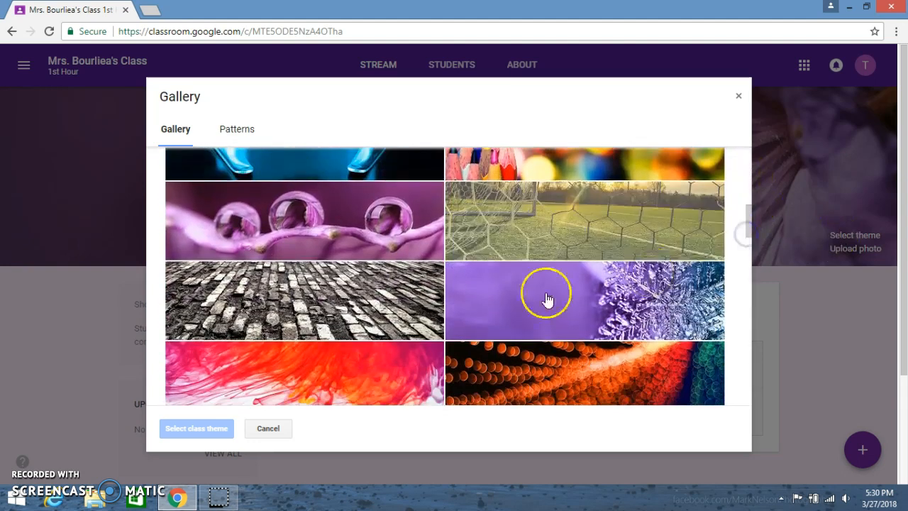
click(414, 366)
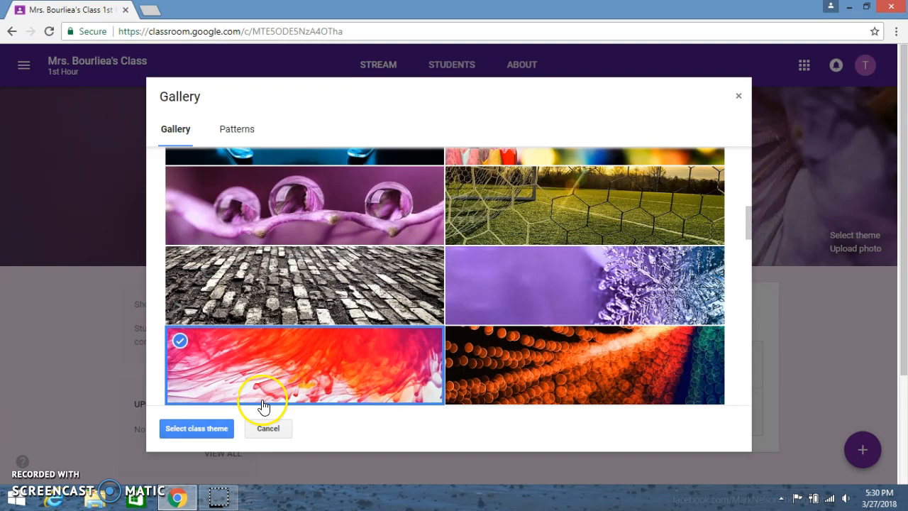
click(196, 436)
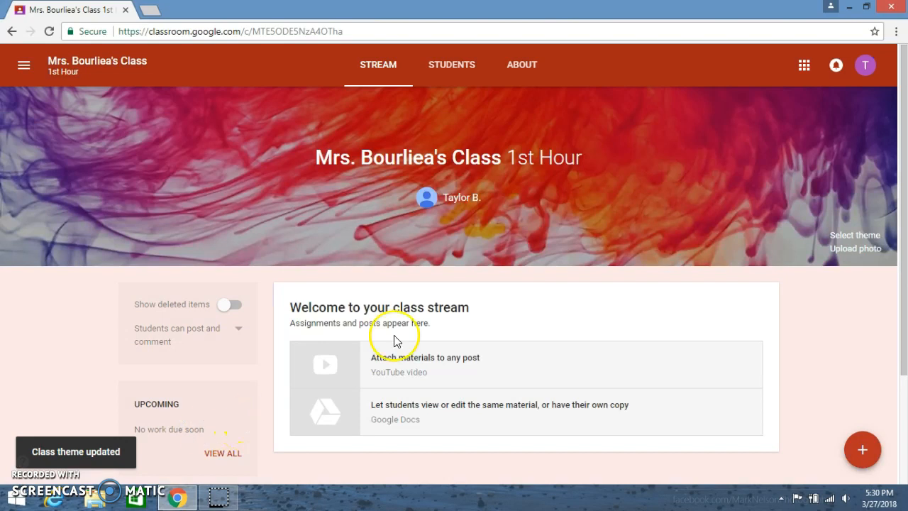
Start a new assignment in the class stream.
drag(905, 225, 904, 271)
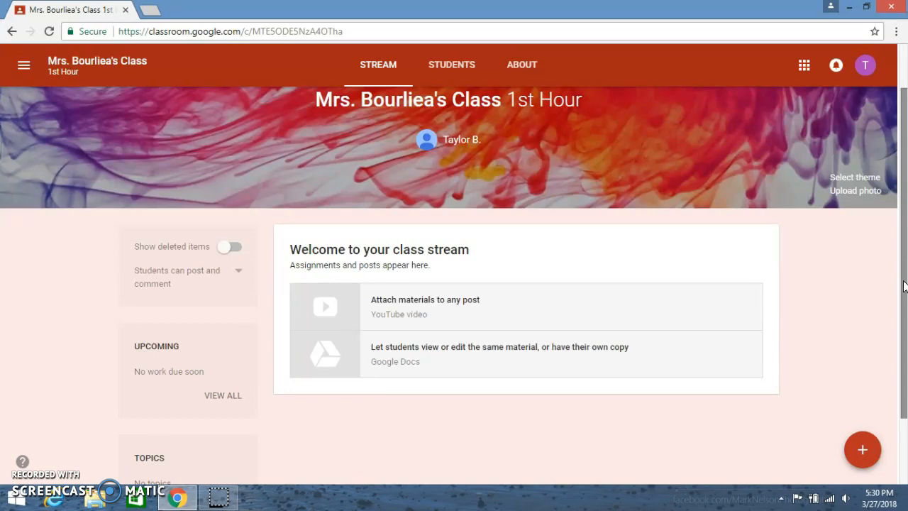
click(865, 451)
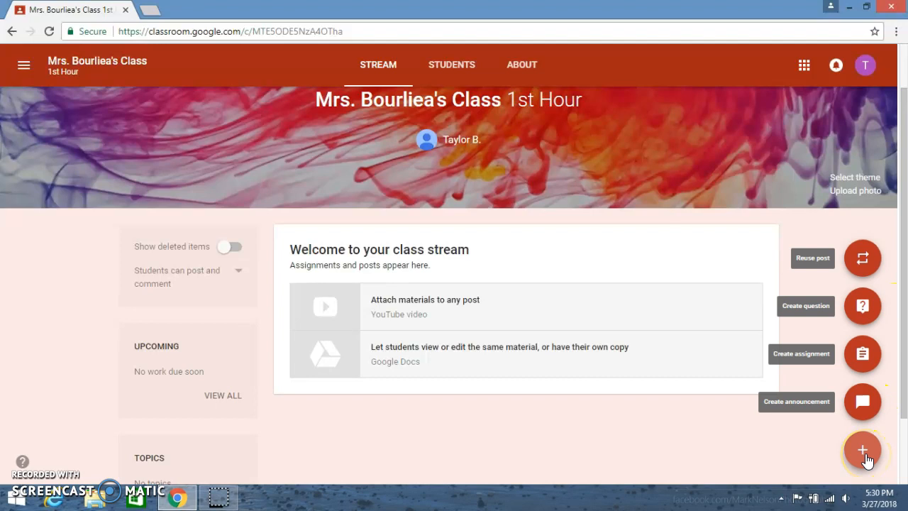
click(866, 414)
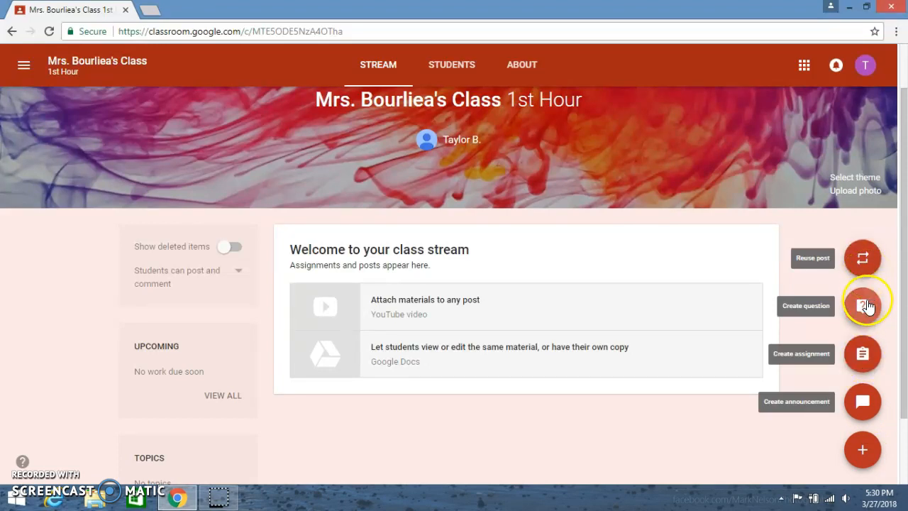
click(867, 391)
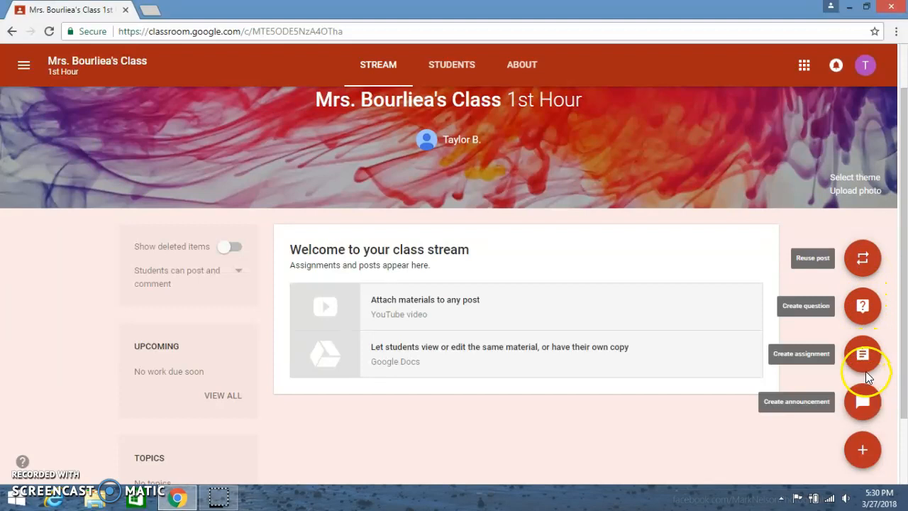
click(866, 355)
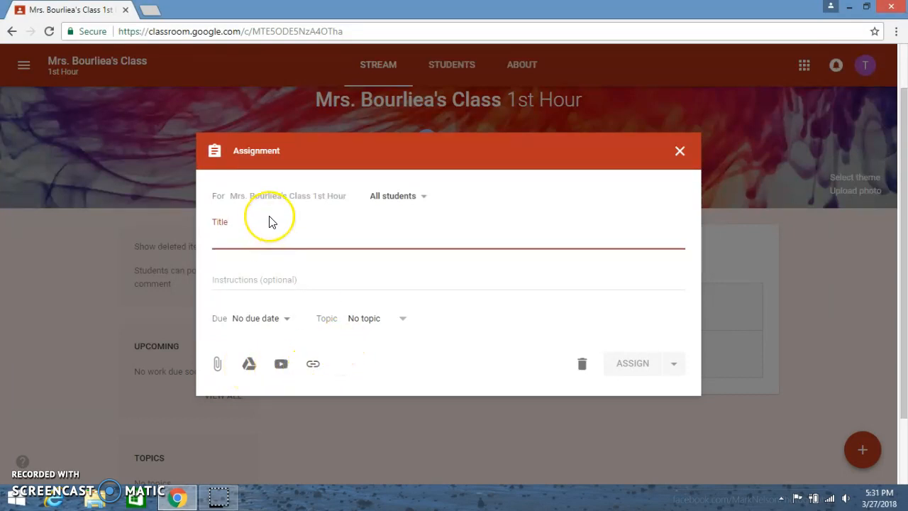
text(asdlfajsdl)
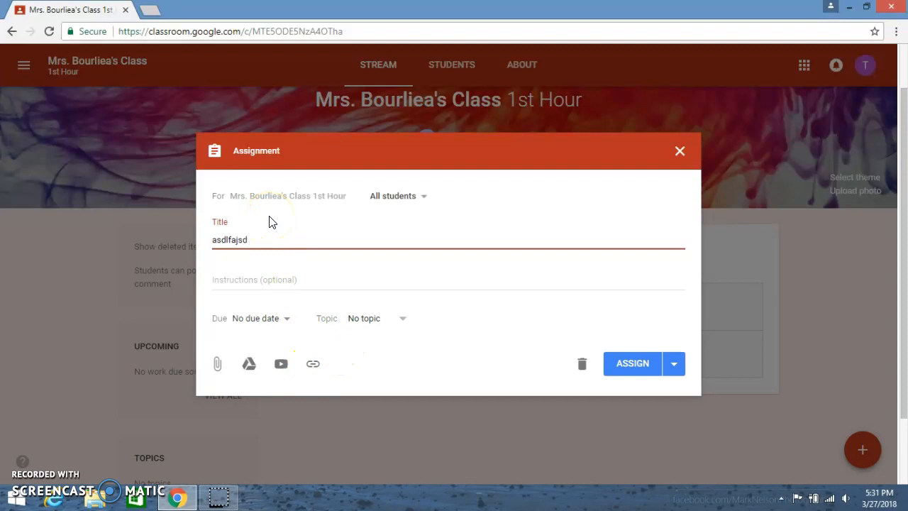
key(BackSpace)
key(BackSpace)
key(BackSpace)
key(BackSpace)
key(BackSpace)
key(BackSpace)
key(BackSpace)
key(BackSpace)
key(BackSpace)
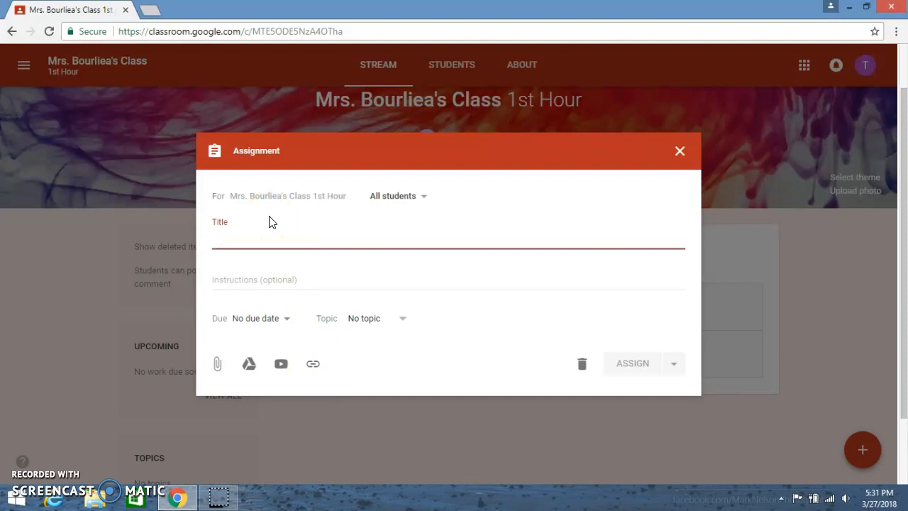
Title the assignment "Assignment 1", set its due date to March 29, 2018, and assign it to all students.
text(Assignment 1)
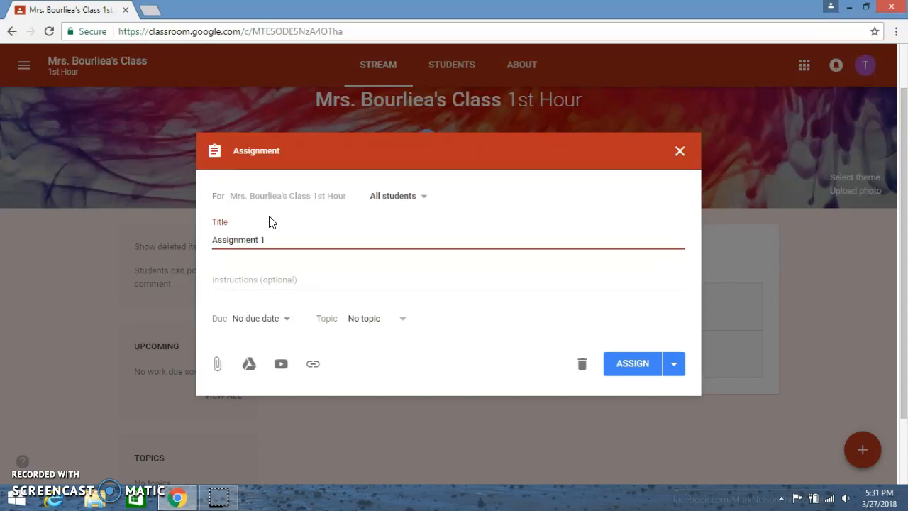
click(277, 316)
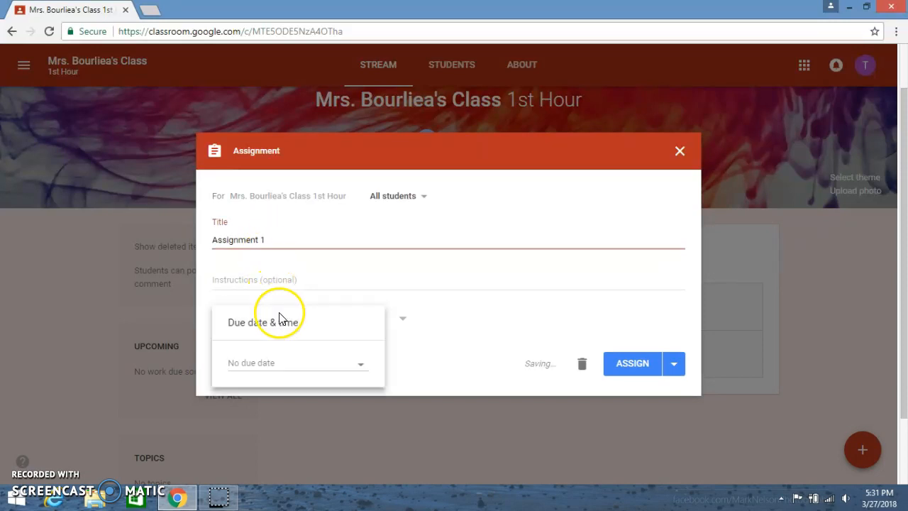
click(305, 367)
click(320, 468)
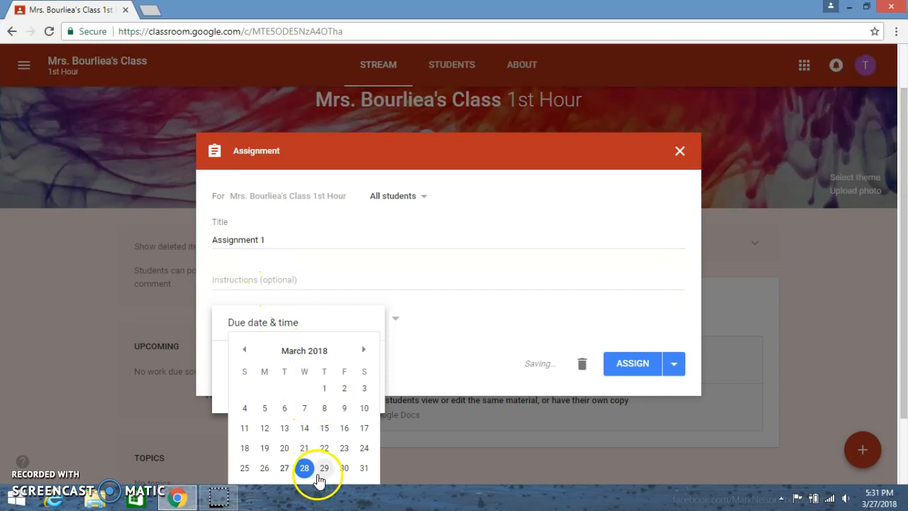
click(453, 361)
click(632, 363)
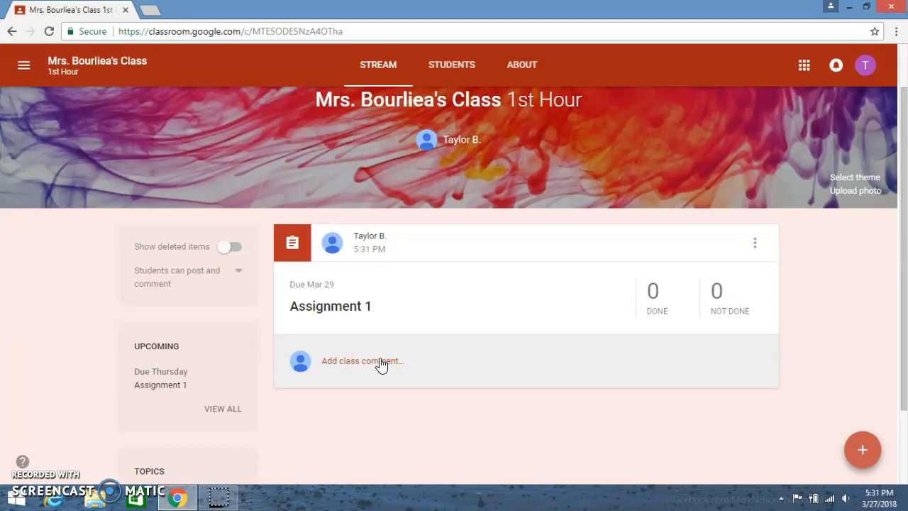
Post an announcement to all students reading "Reminder Test tomorrow".
mouse_move(853, 446)
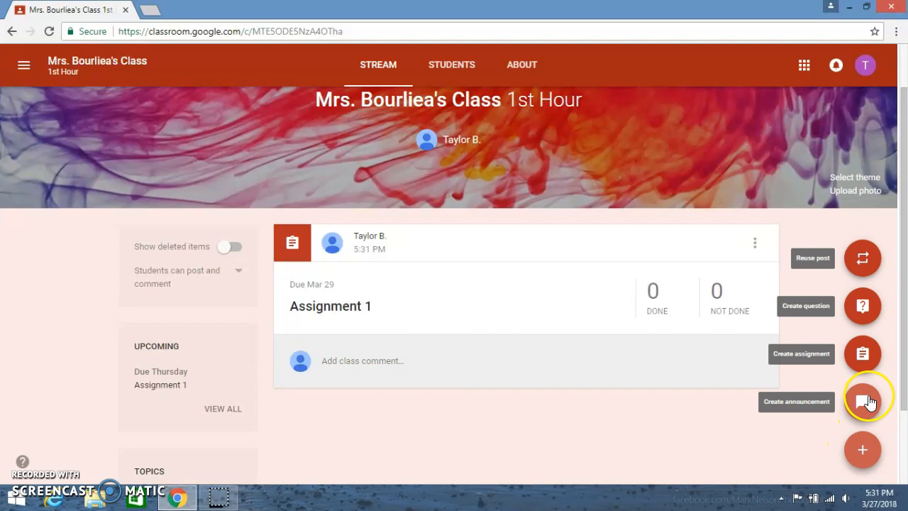
click(868, 402)
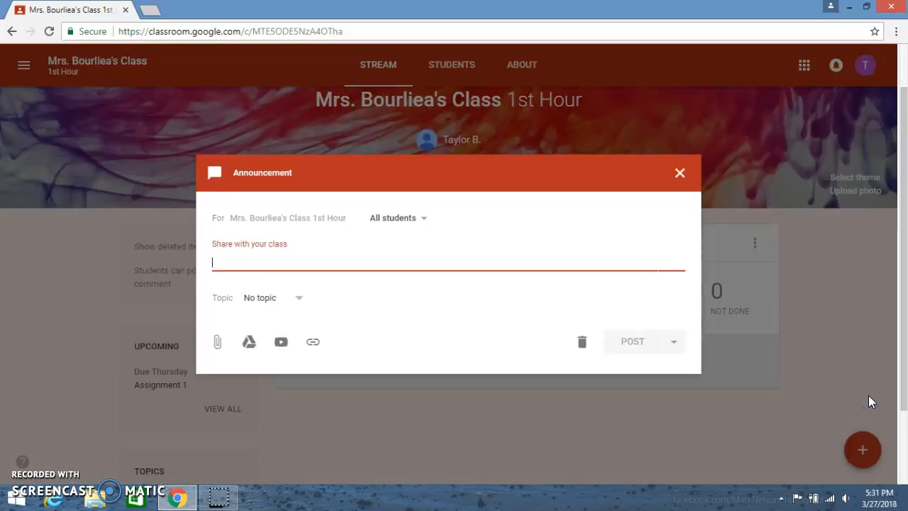
text(Reminder Test tomorrow)
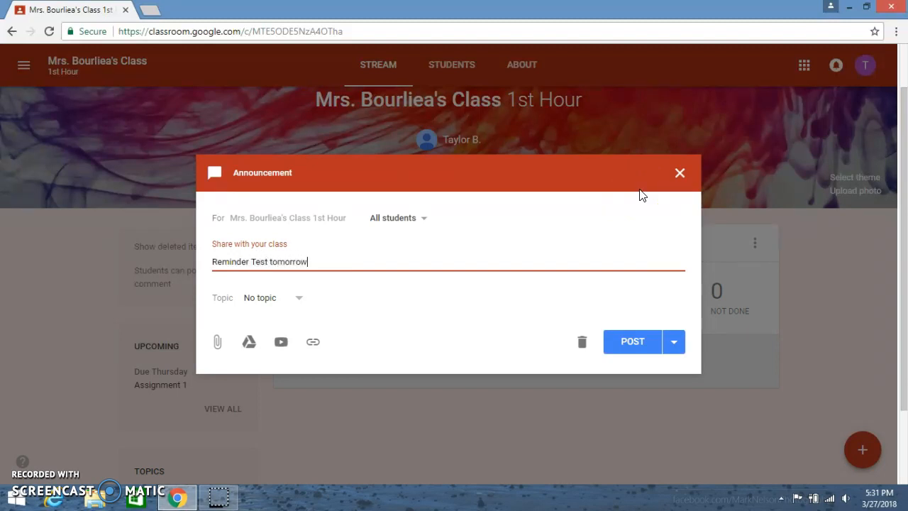
click(643, 336)
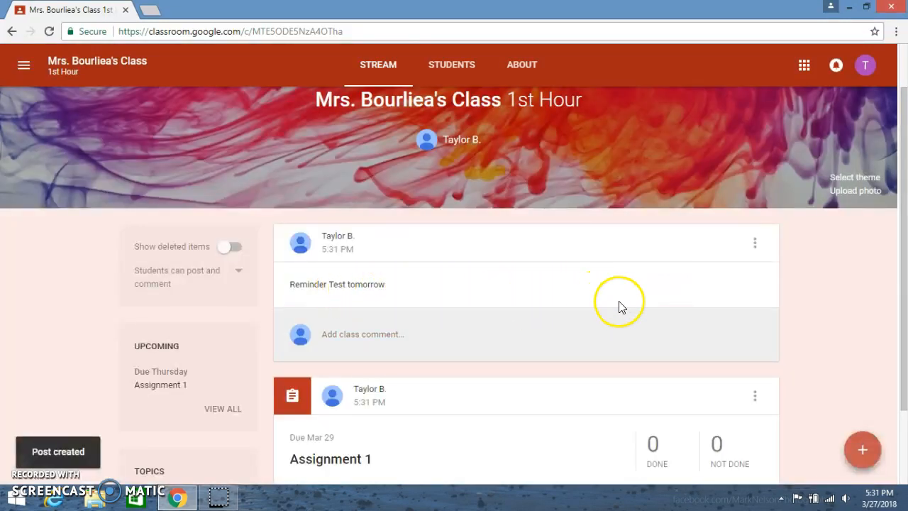
Ask all students the short-answer question "Why use google classroom" after viewing the available answer types.
mouse_move(851, 437)
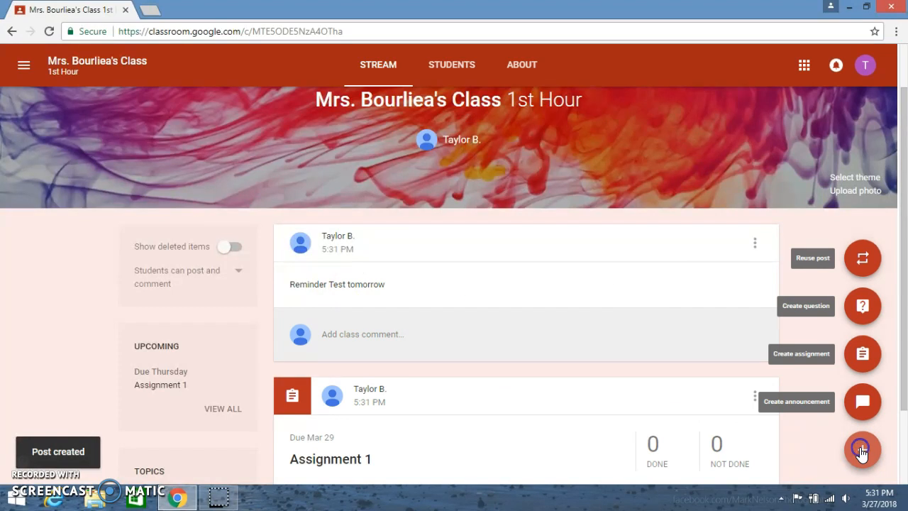
click(861, 310)
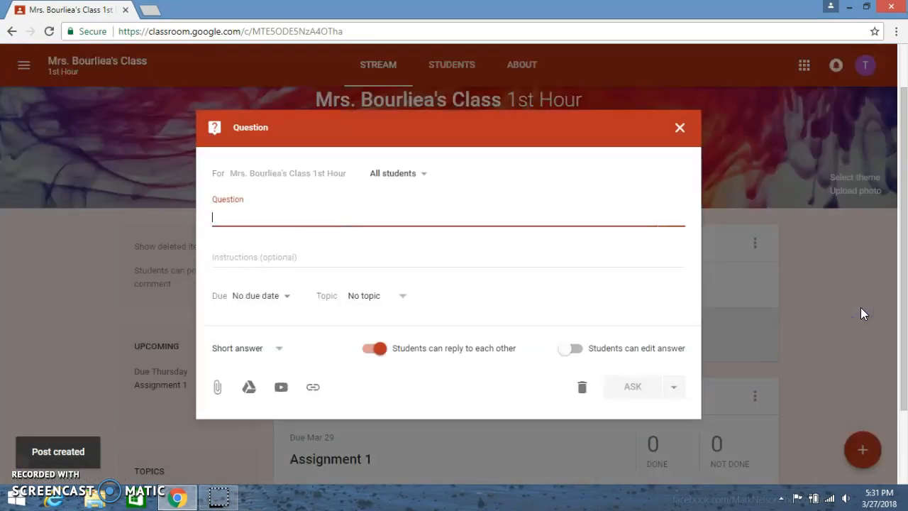
text(Why use)
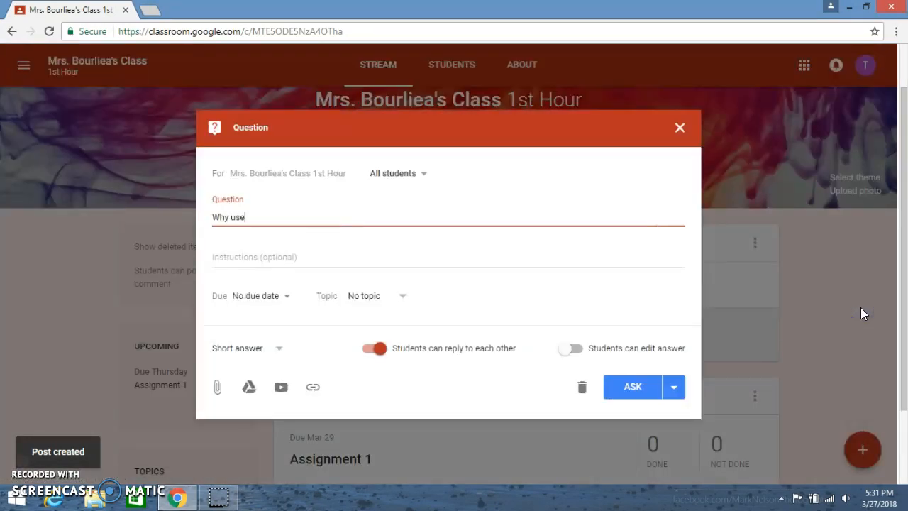
text( google classroom)
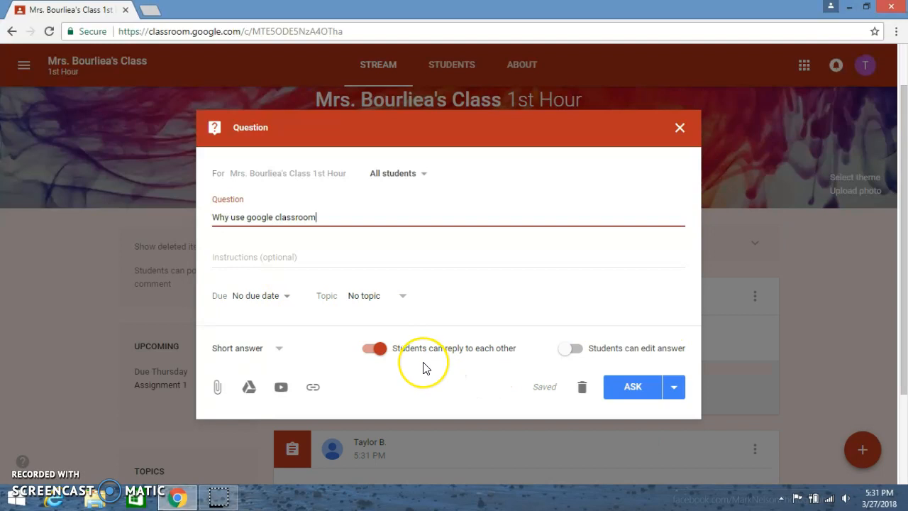
click(279, 347)
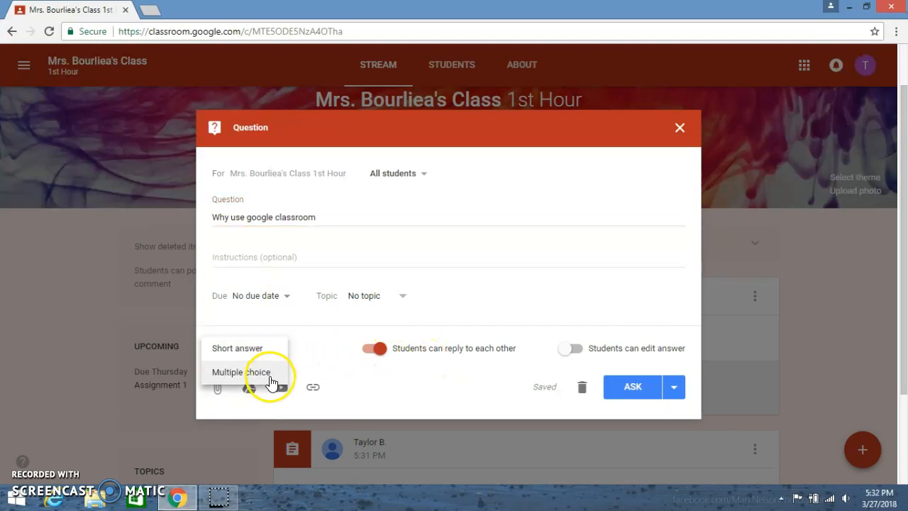
click(454, 385)
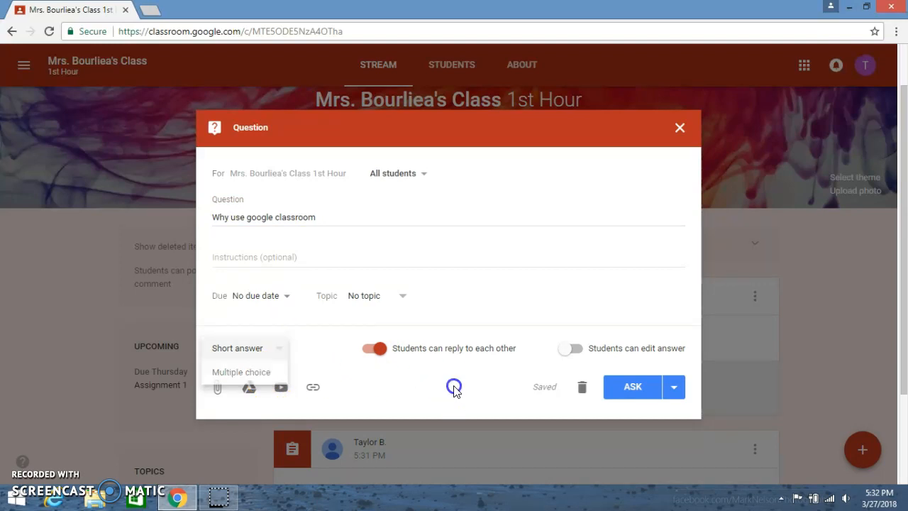
click(618, 385)
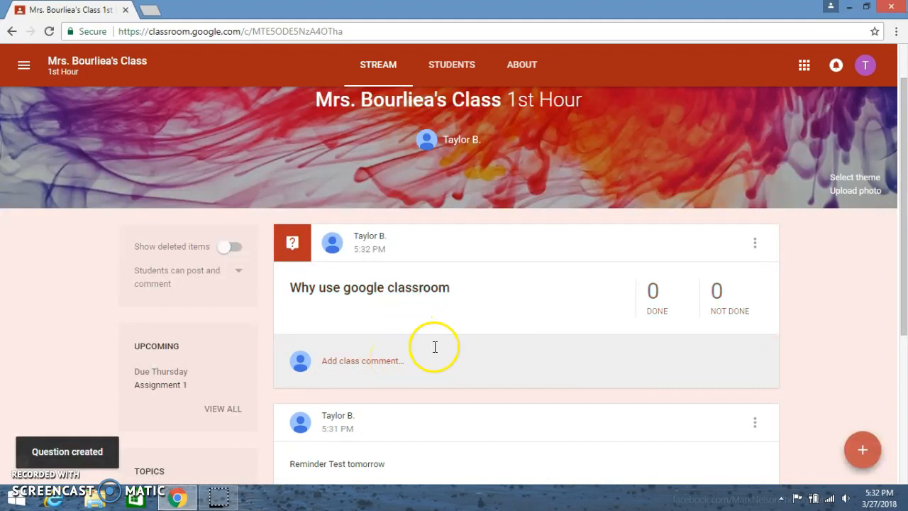
Look at the student answers page of the "Why use google classroom" question and return to the class stream.
click(445, 298)
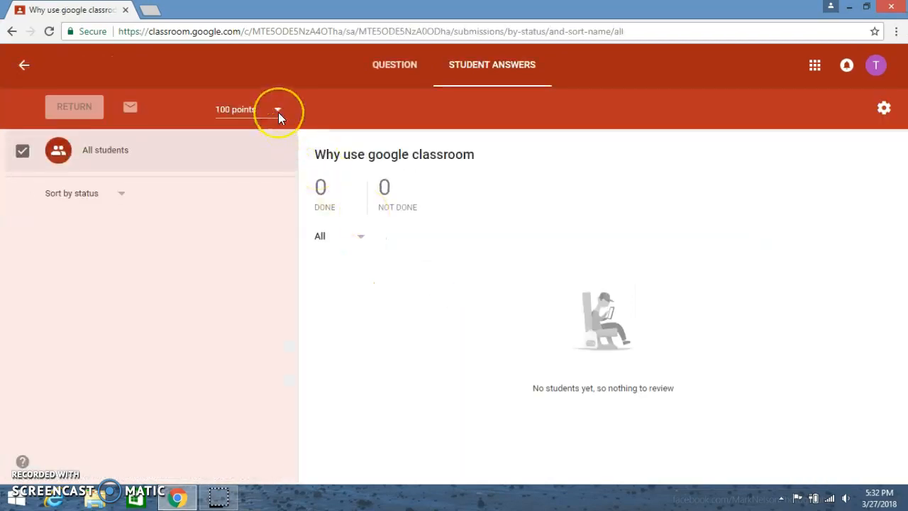
click(24, 66)
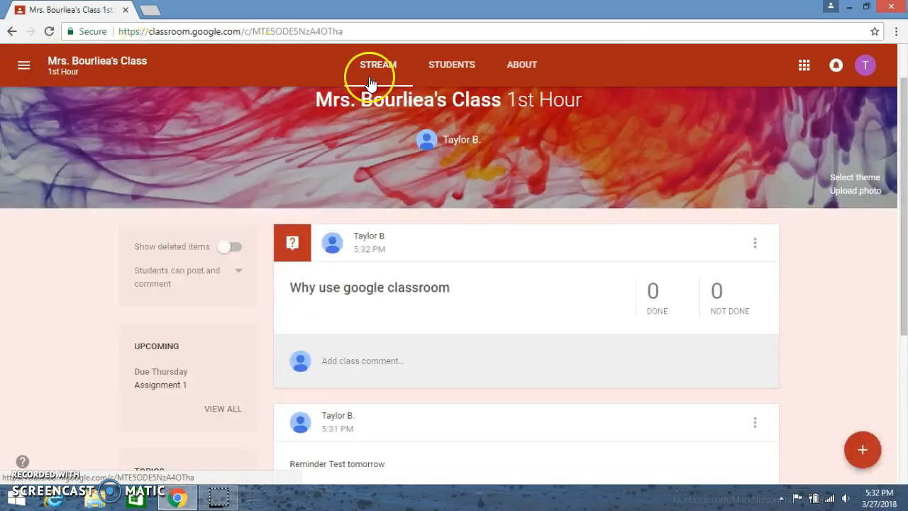
Open the class's student roster.
click(443, 71)
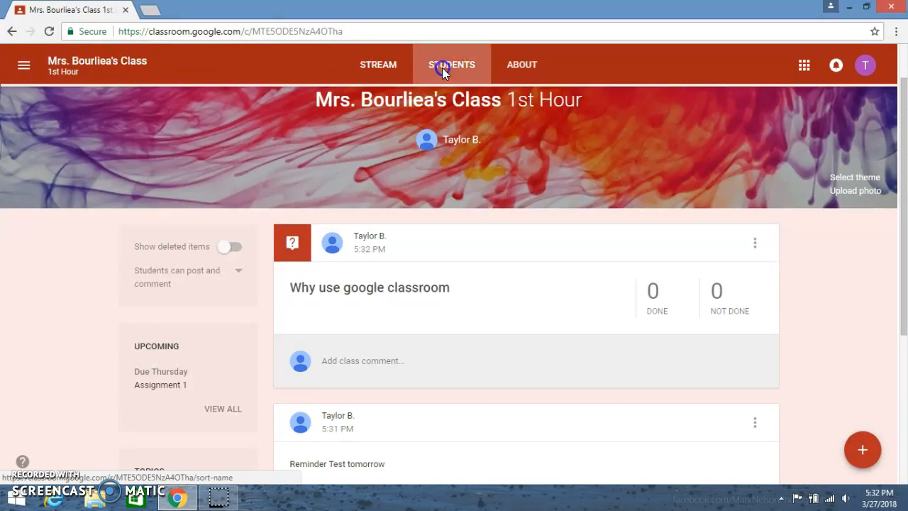